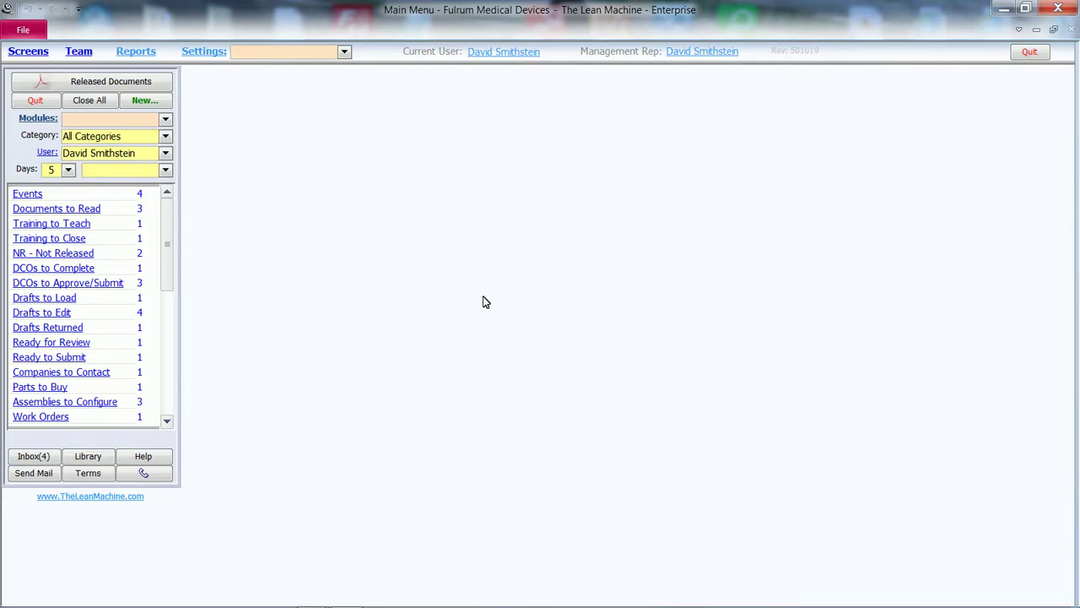
# Filter the dashboard to Production and list the three in-design assemblies in Configuration Management.
pyautogui.click(166, 137)
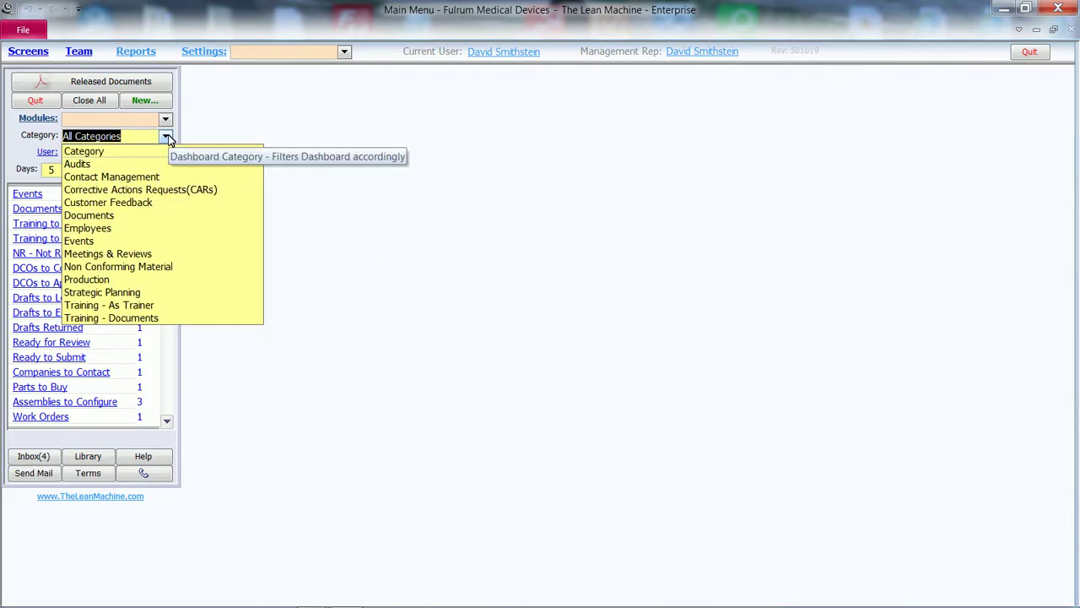
pyautogui.click(141, 279)
pyautogui.click(99, 209)
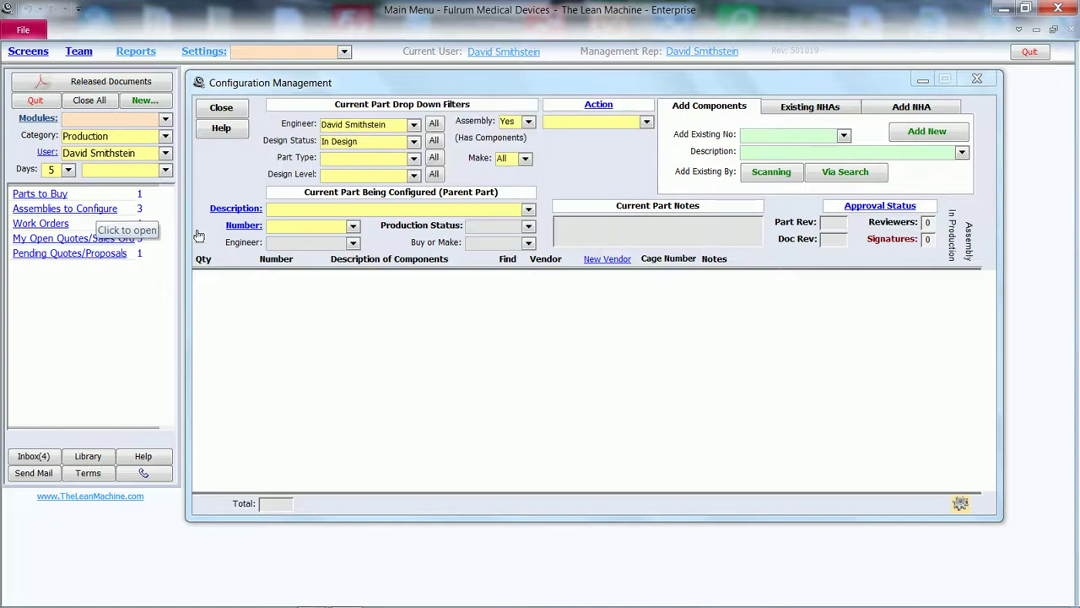
pyautogui.click(528, 209)
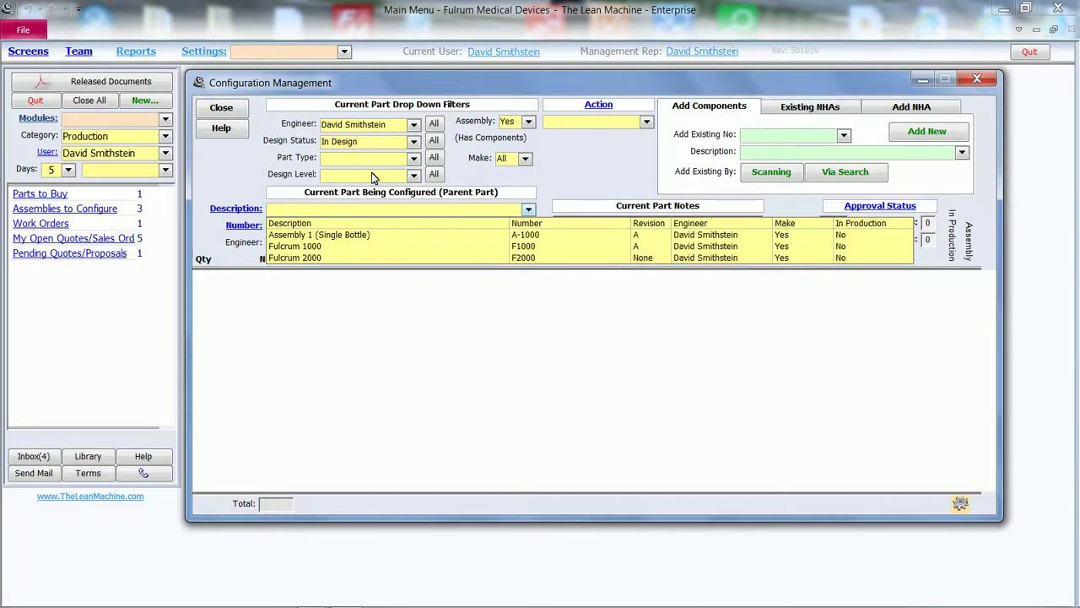
# Reopen Configuration Management from Modules and load Fulcrum 1000 (F1000) with its five components.
pyautogui.click(240, 113)
pyautogui.click(166, 119)
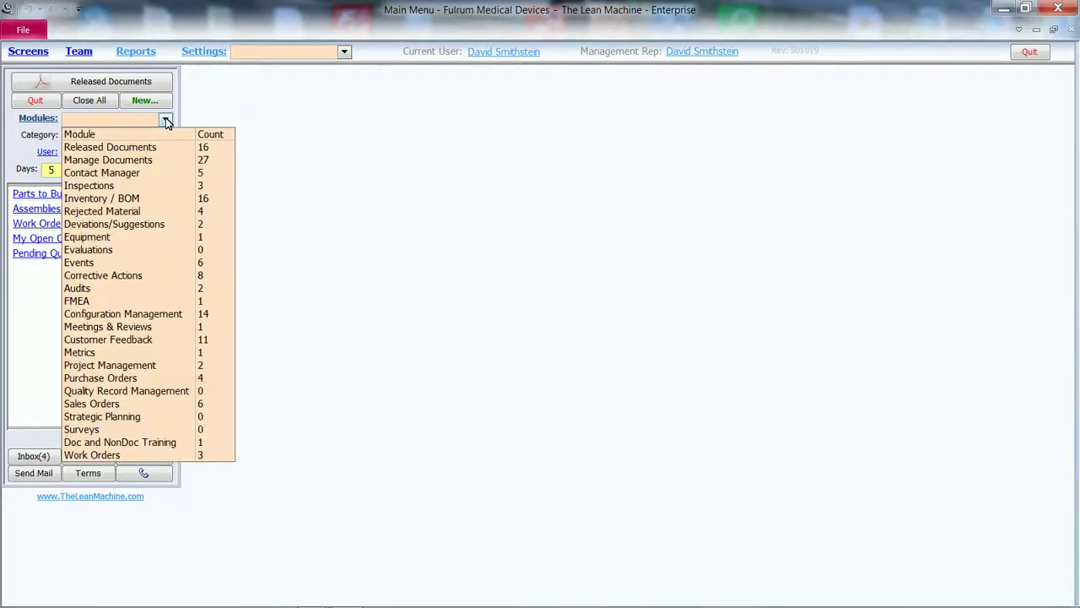
pyautogui.click(177, 317)
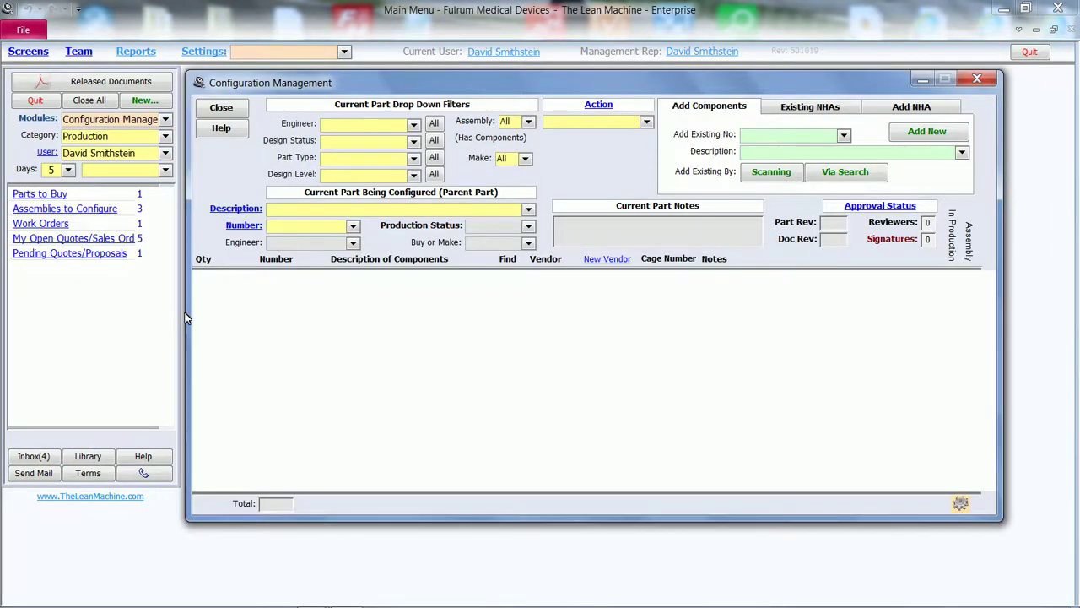
pyautogui.click(528, 210)
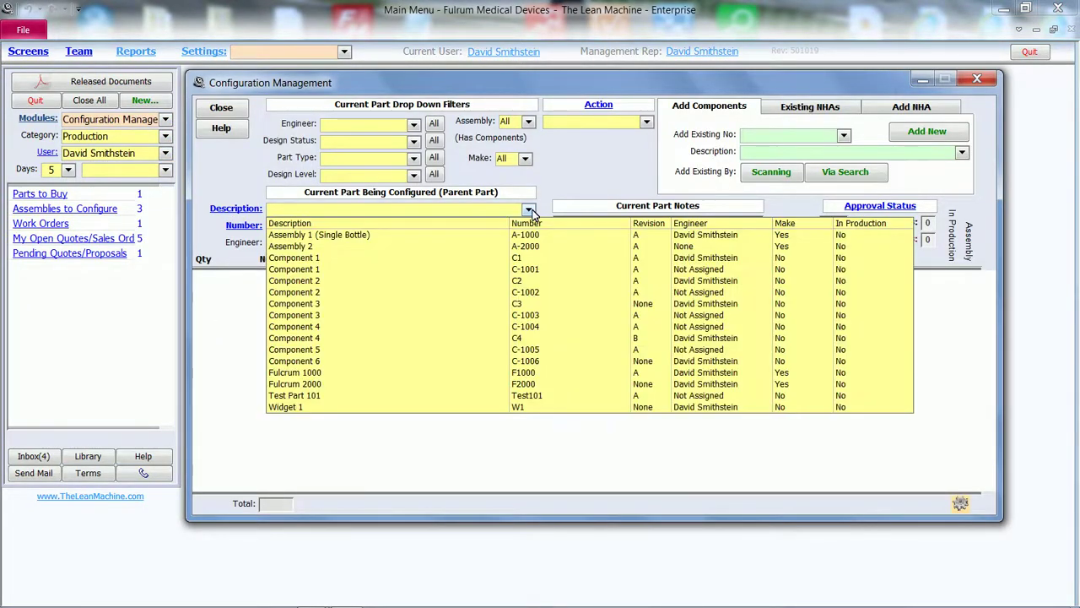
pyautogui.click(319, 372)
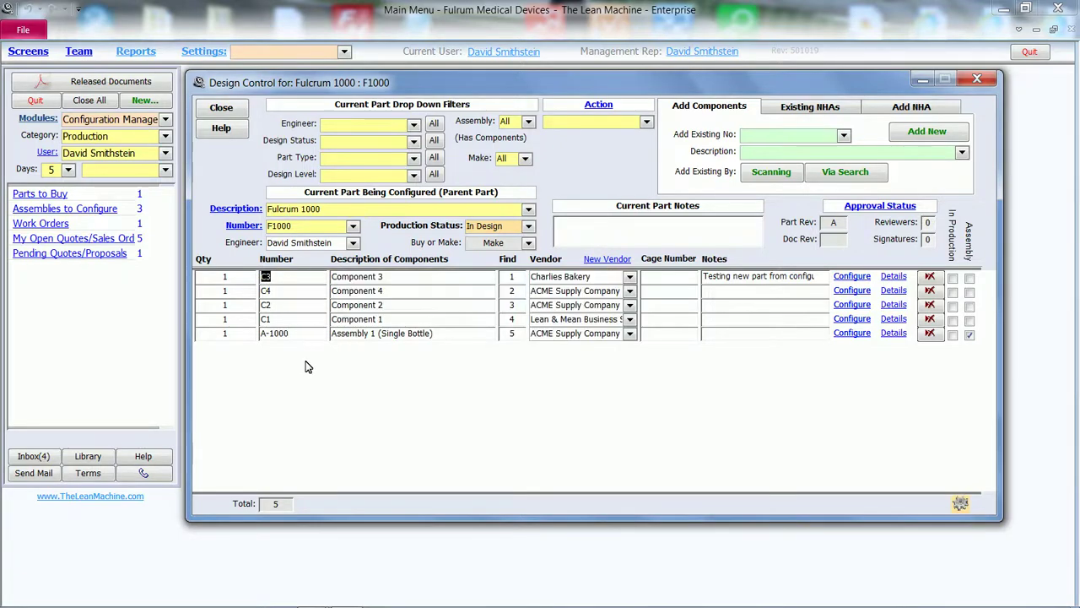
# Change Component 3's quantity to 10, then review and close its inventory details.
pyautogui.write('10')
pyautogui.click(893, 277)
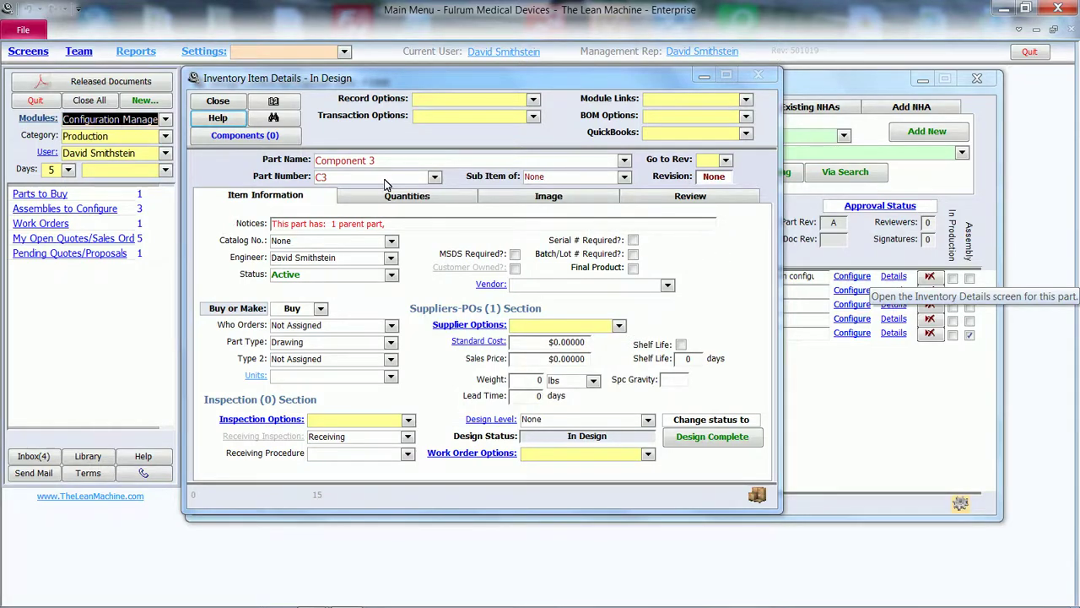
pyautogui.click(221, 101)
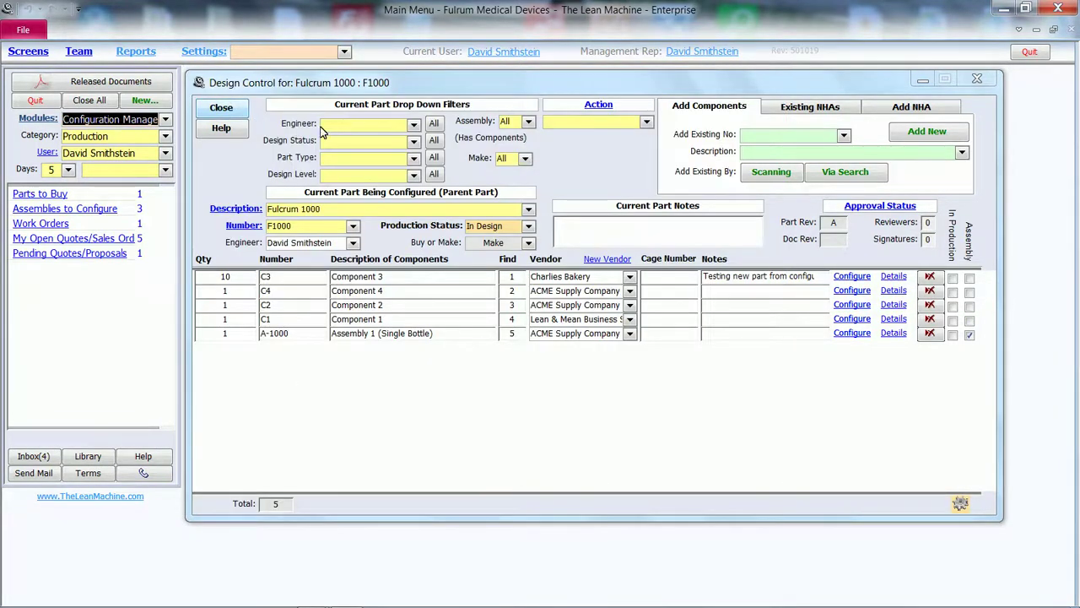
pyautogui.click(647, 123)
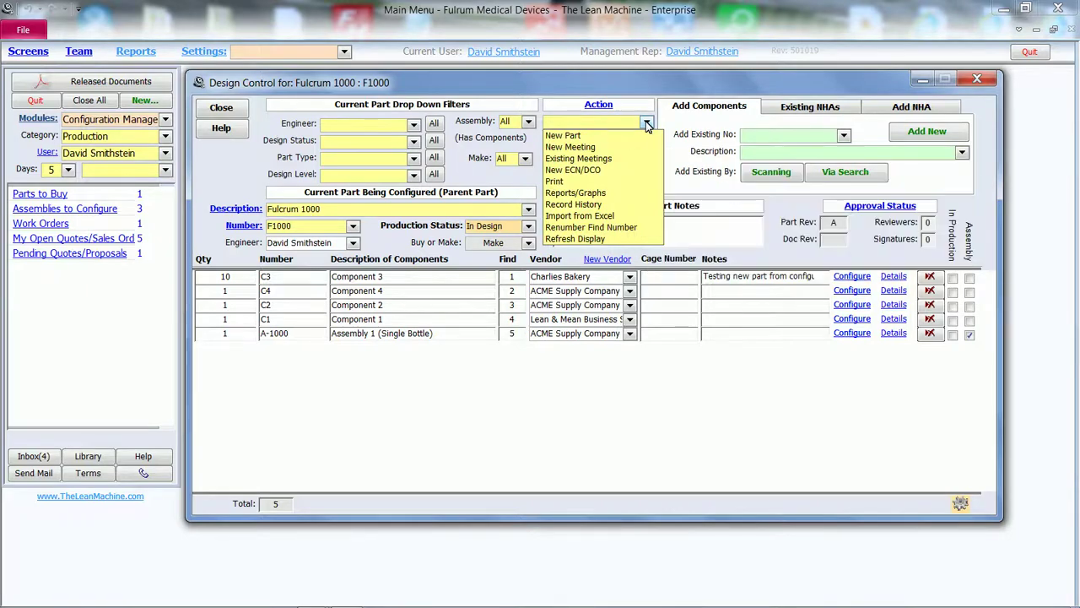
pyautogui.click(583, 159)
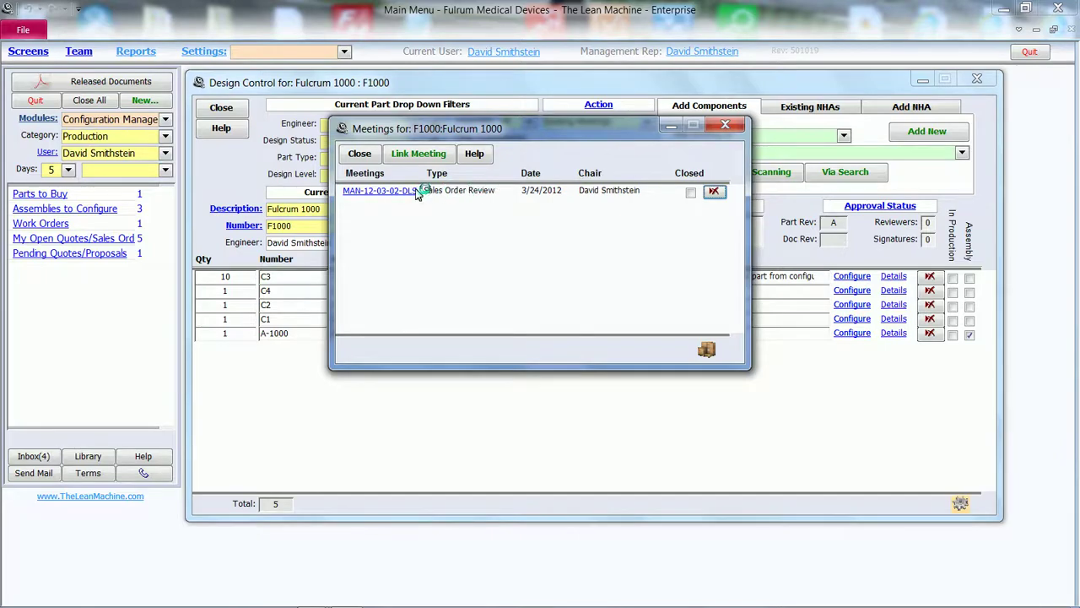
pyautogui.click(379, 190)
pyautogui.click(488, 161)
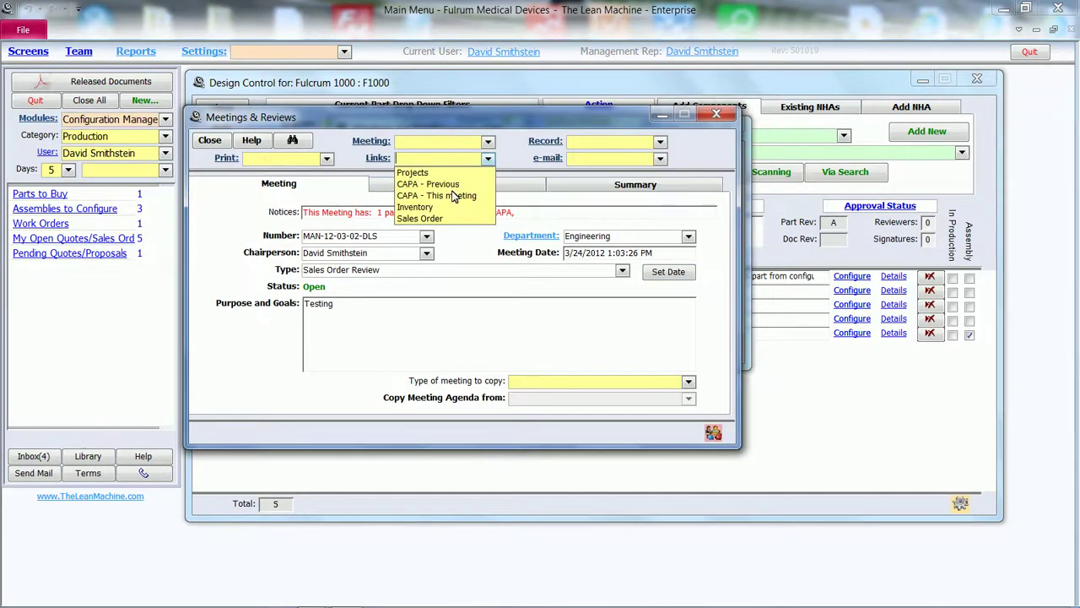
pyautogui.click(418, 206)
pyautogui.click(354, 190)
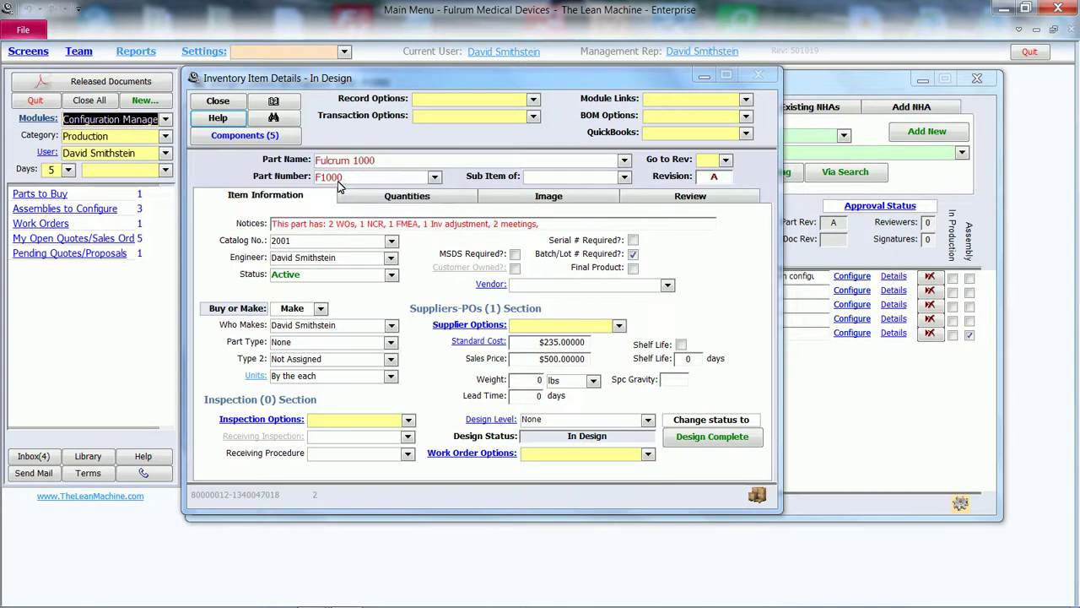
pyautogui.click(253, 136)
pyautogui.click(218, 361)
pyautogui.click(239, 104)
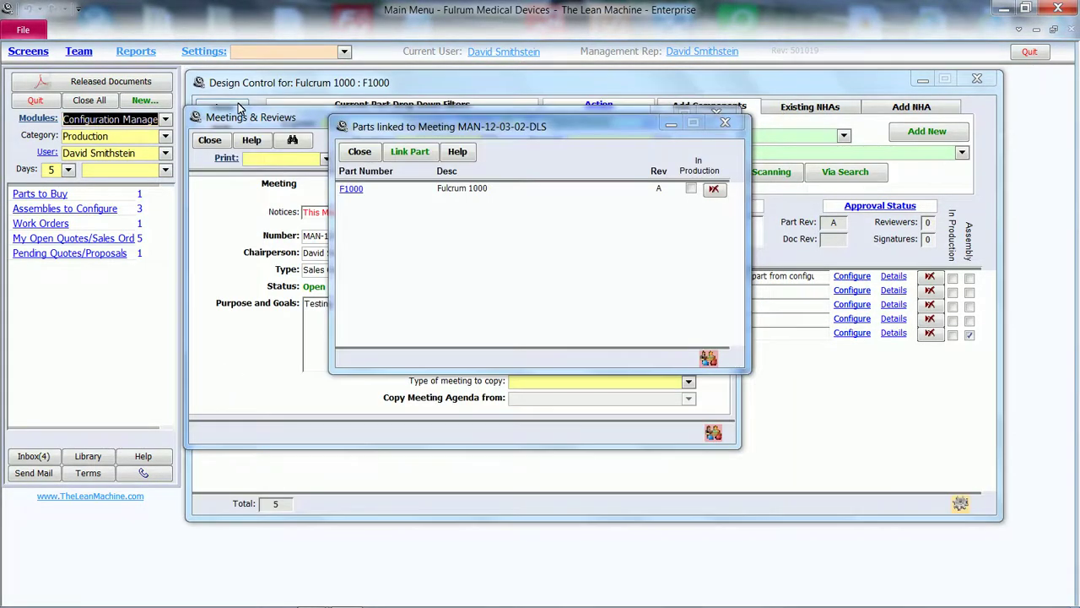
pyautogui.click(359, 149)
pyautogui.click(218, 141)
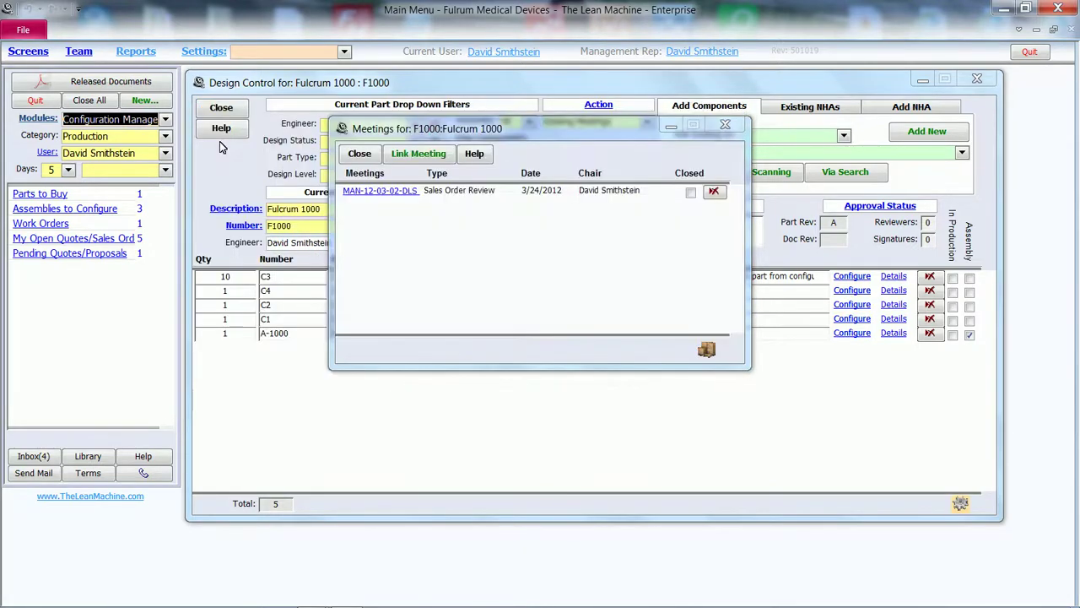
pyautogui.click(354, 154)
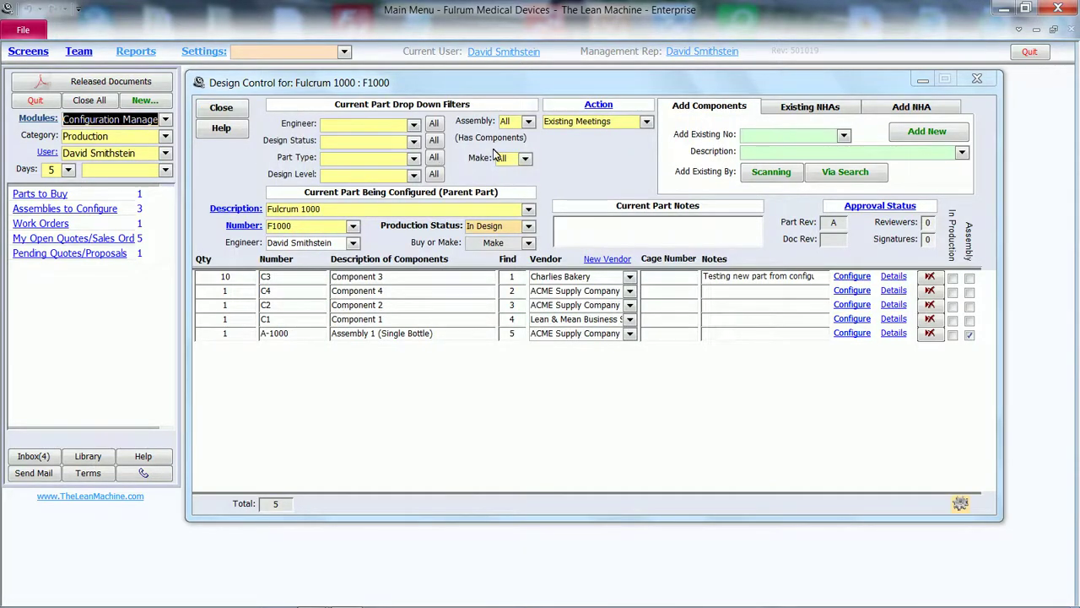
pyautogui.click(647, 122)
# Open the Add New Part form for a Fulcrum 1000 sub-component, then close it unused.
pyautogui.click(616, 137)
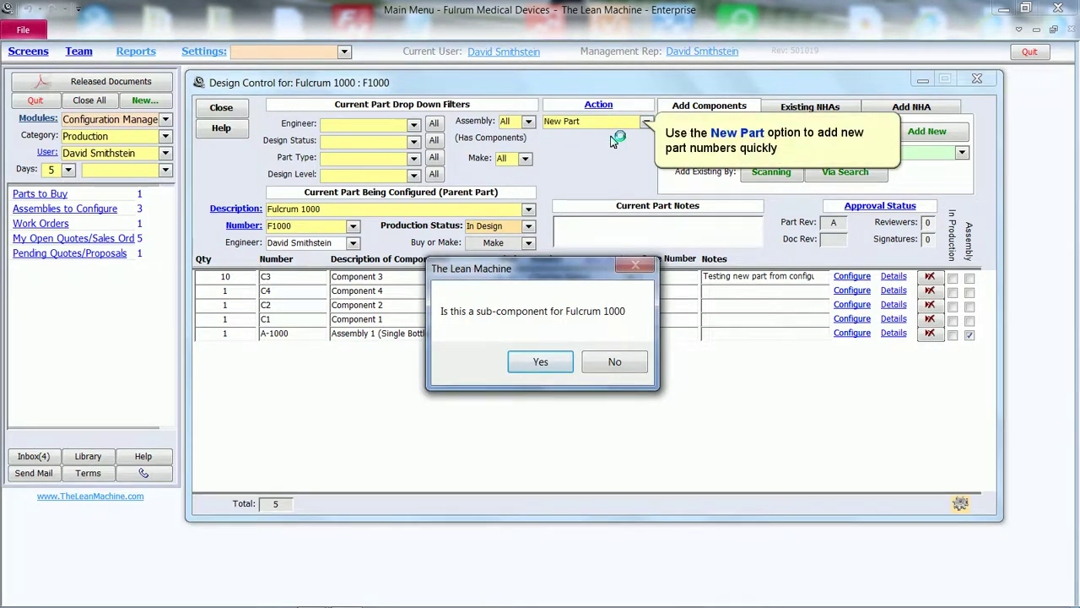
pyautogui.press('Return')
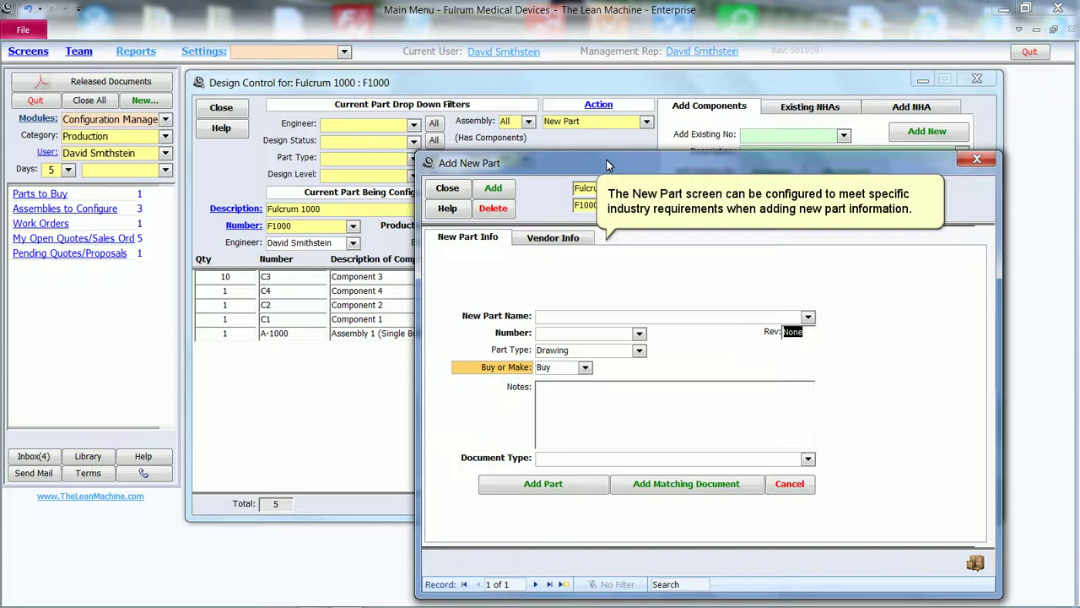
pyautogui.click(462, 187)
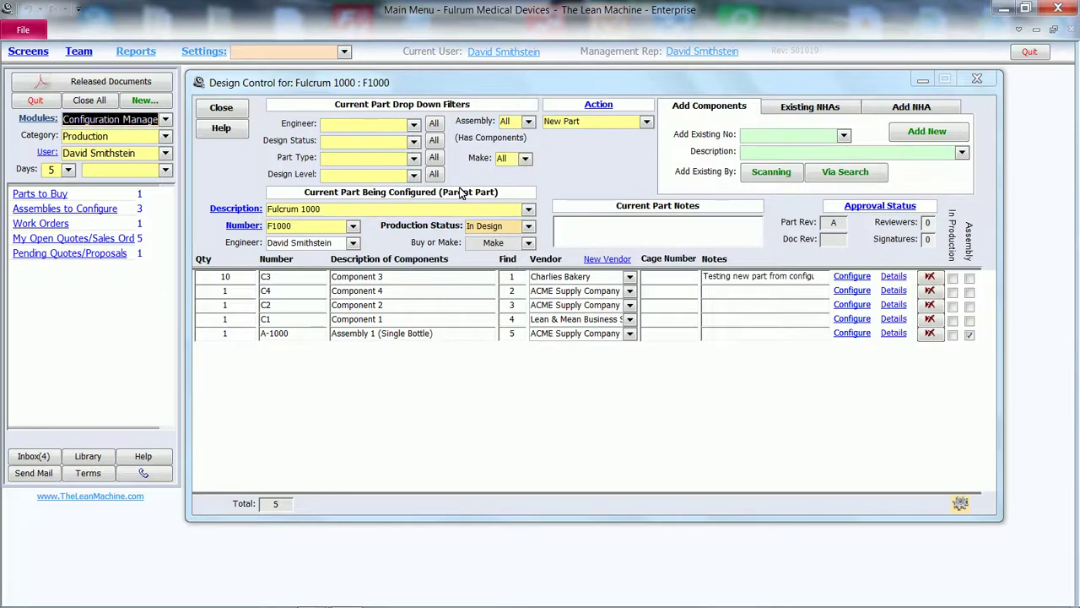
pyautogui.click(345, 52)
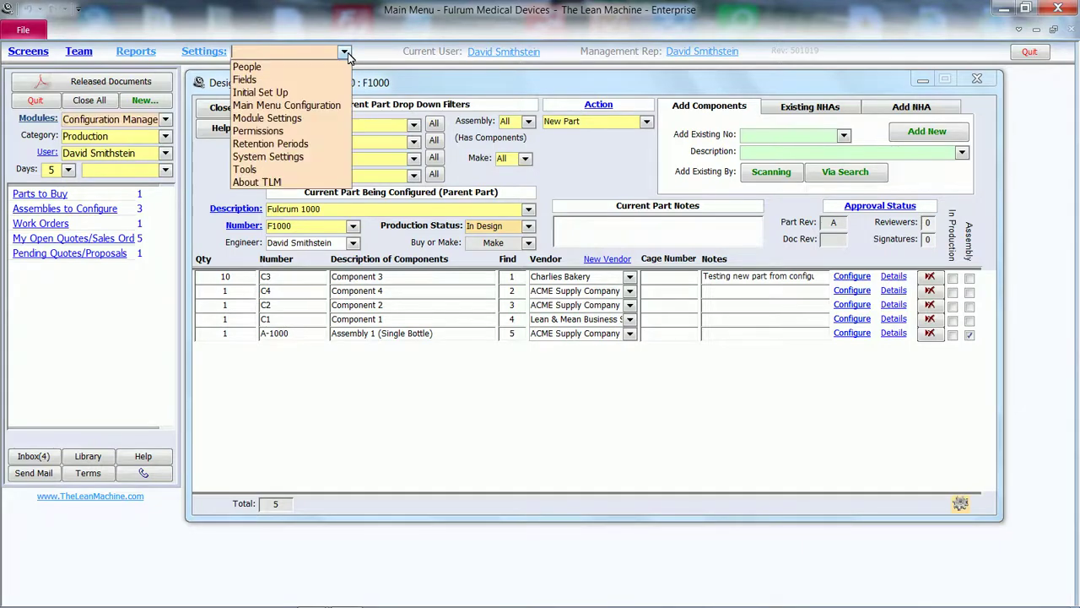
# Switch the System Settings Industry Version from Standard to Pharma/Nutraceutical.
pyautogui.click(282, 159)
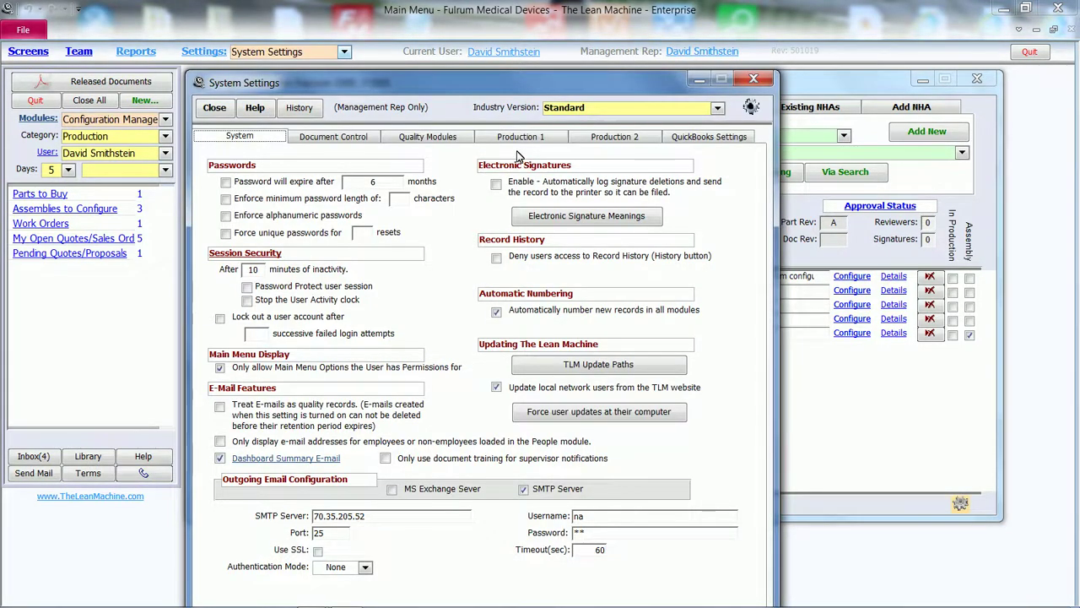
pyautogui.click(716, 108)
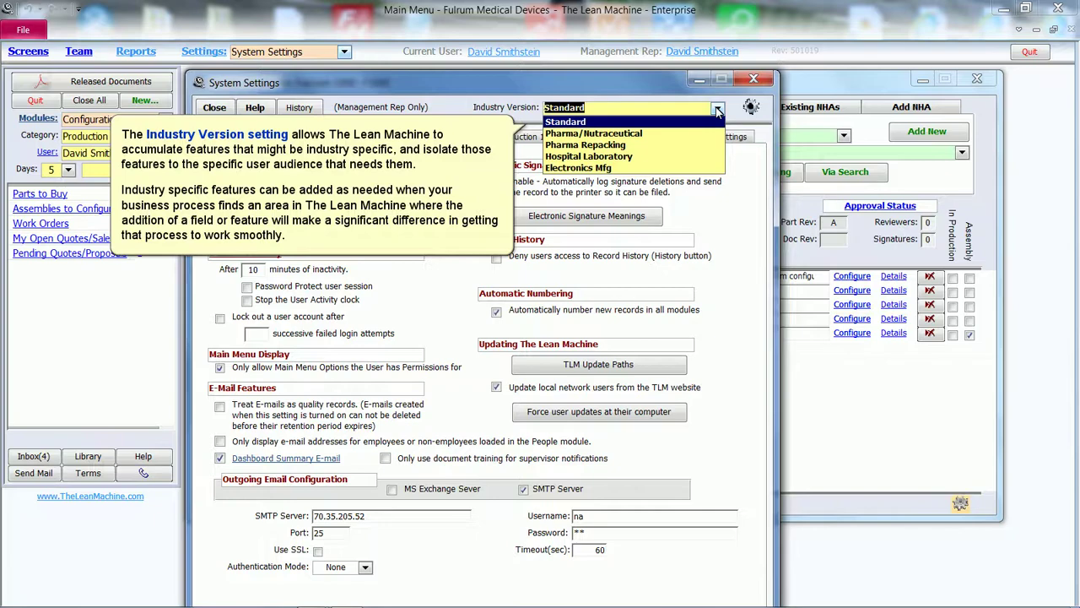
pyautogui.click(682, 135)
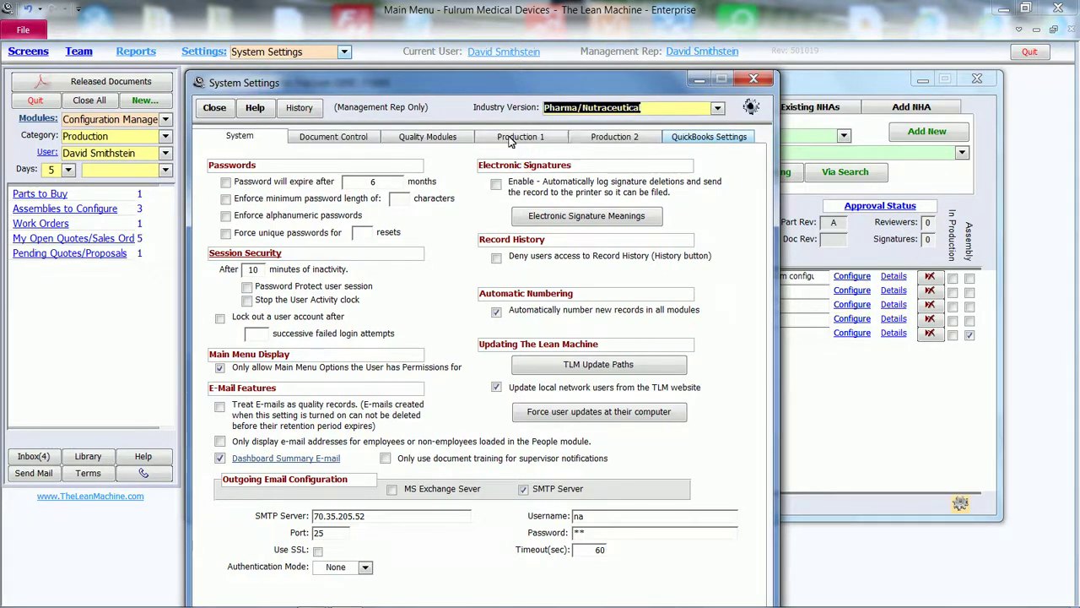
pyautogui.click(222, 108)
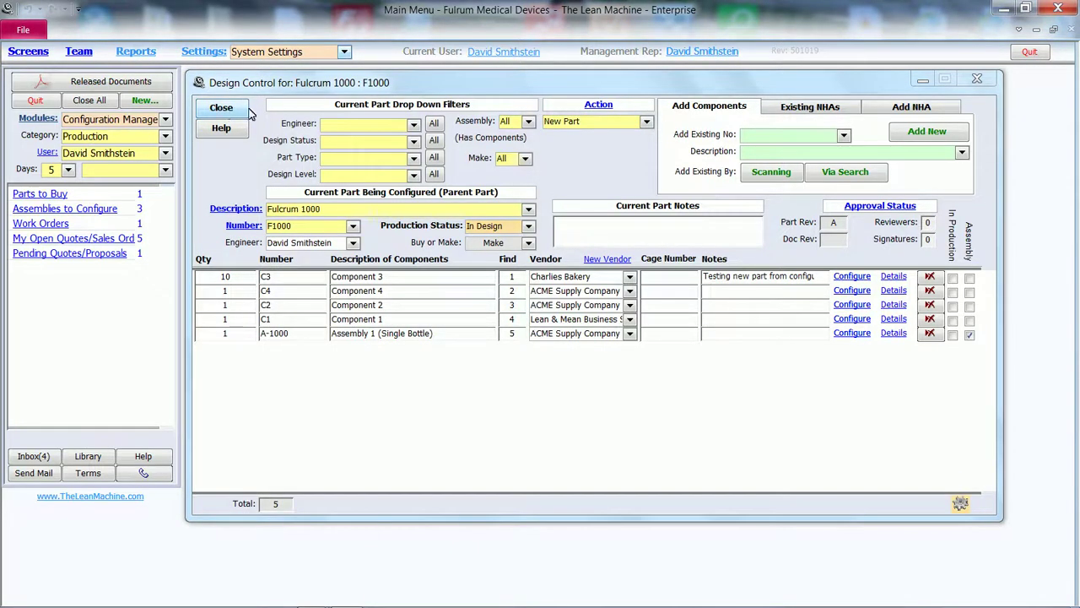
pyautogui.click(598, 105)
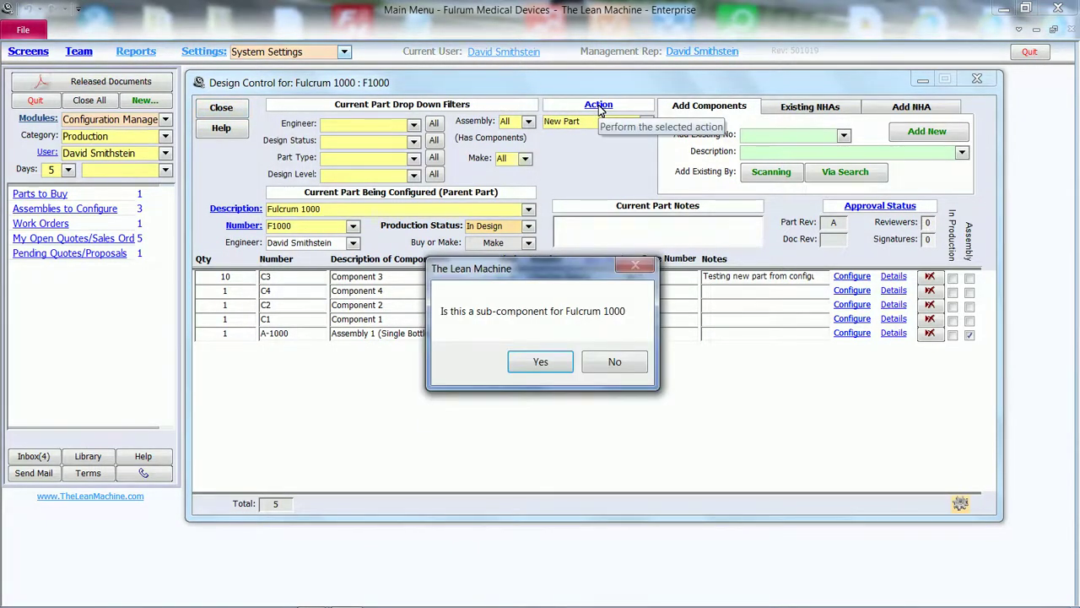
pyautogui.click(609, 361)
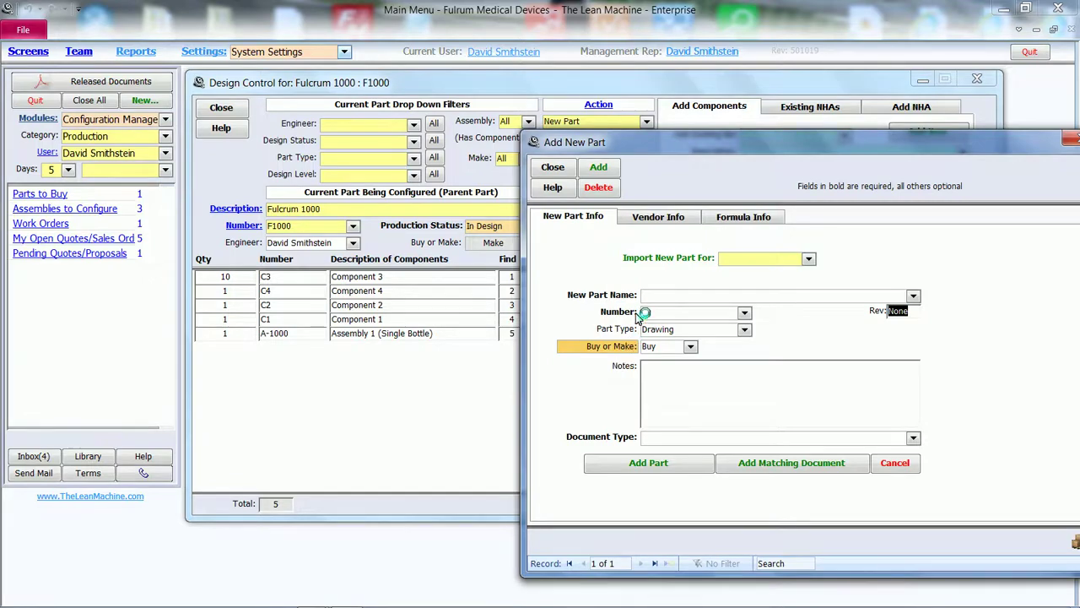
pyautogui.click(664, 217)
pyautogui.click(713, 218)
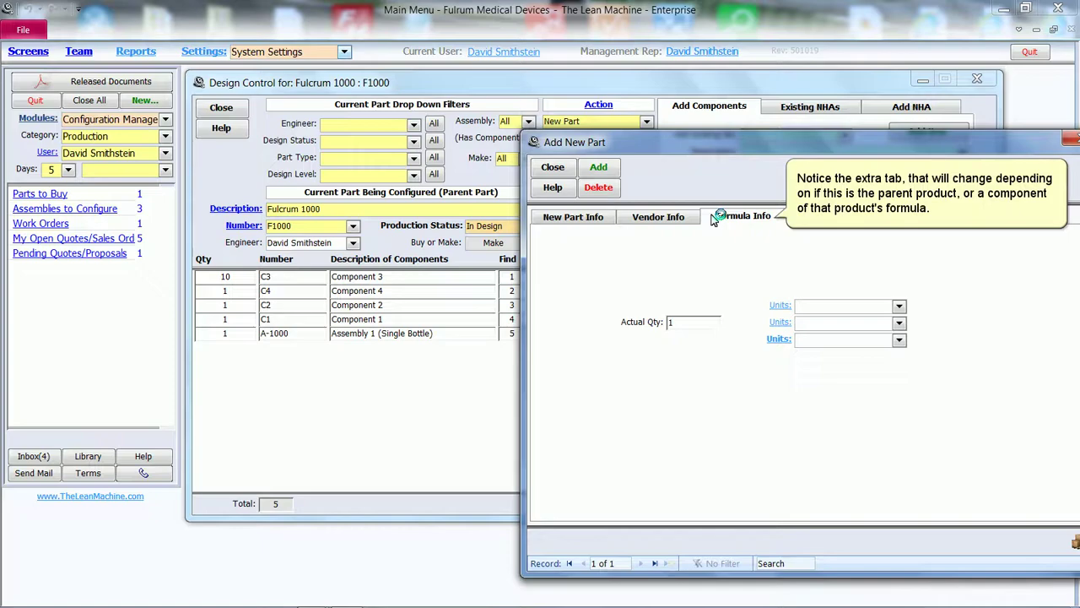
pyautogui.click(596, 218)
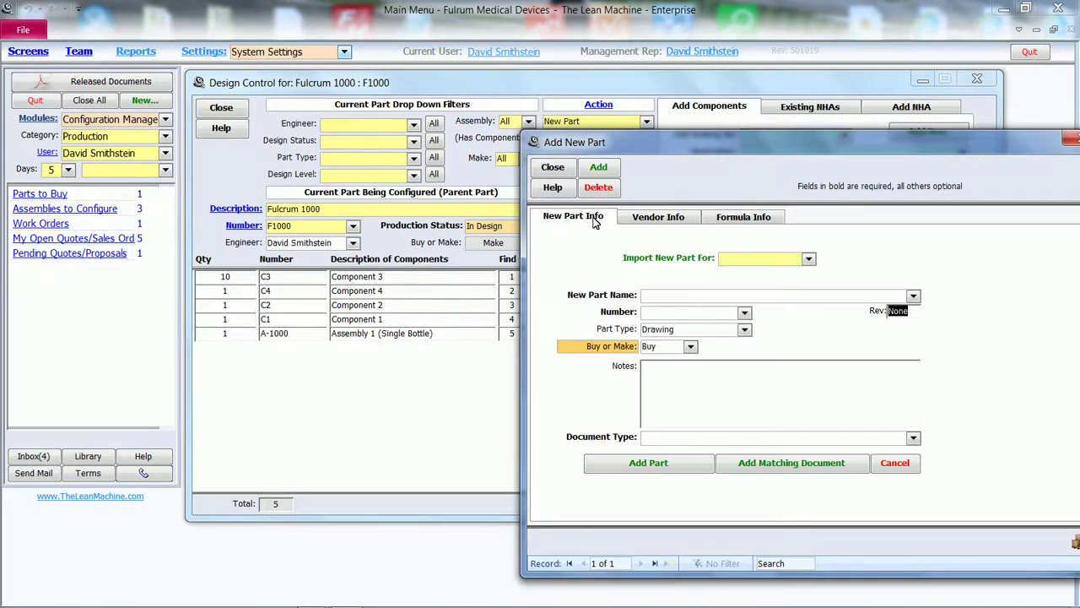
pyautogui.click(690, 346)
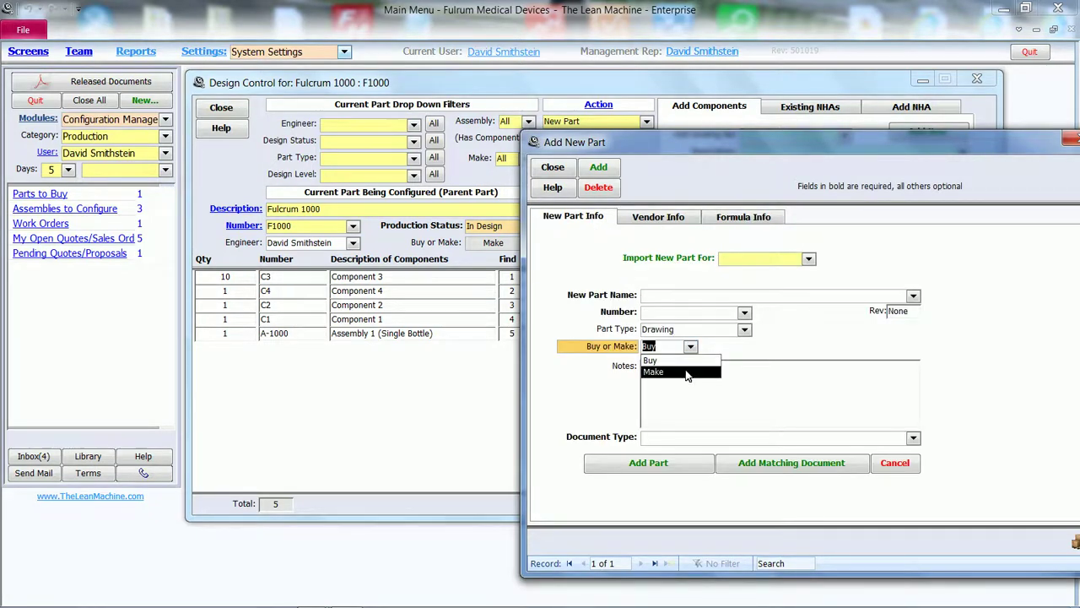
pyautogui.click(692, 365)
pyautogui.click(731, 221)
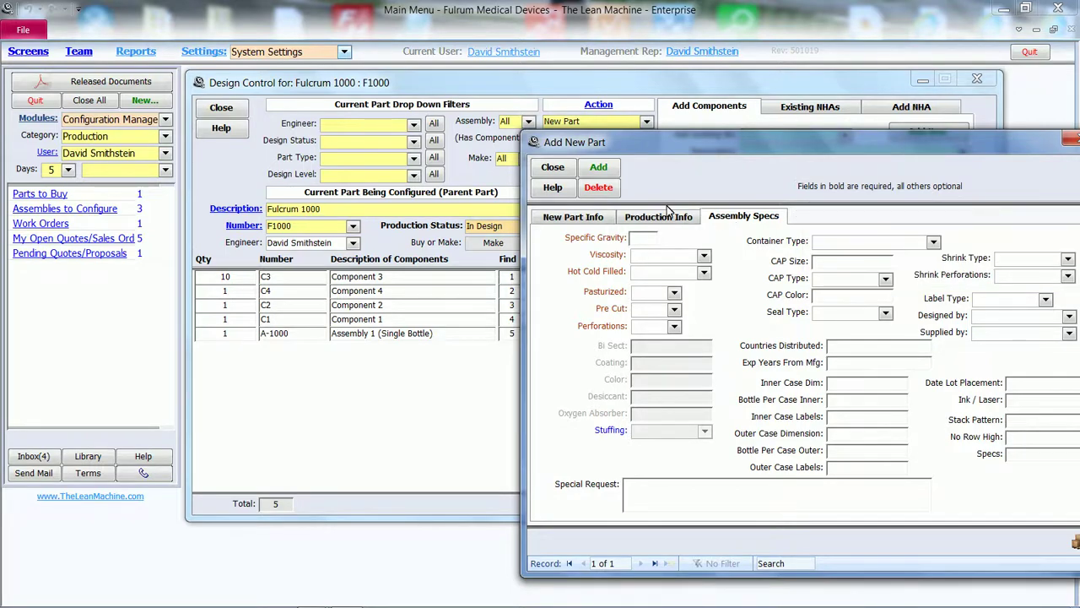
pyautogui.click(559, 169)
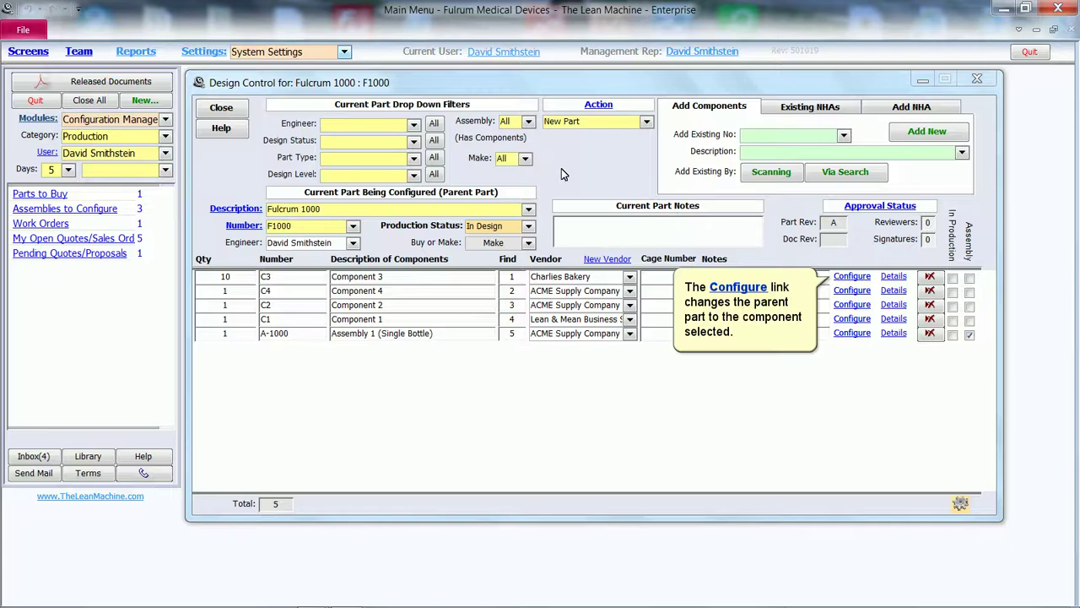
# View Component 3's existing next-higher assemblies and reload Fulcrum 1000 as the parent part.
pyautogui.click(851, 276)
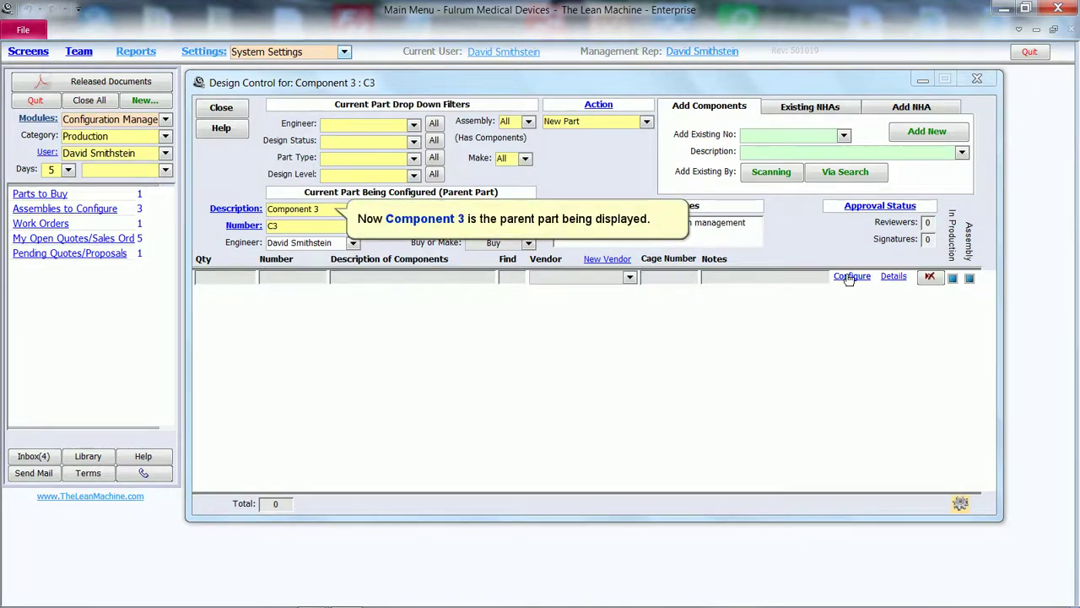
pyautogui.click(799, 108)
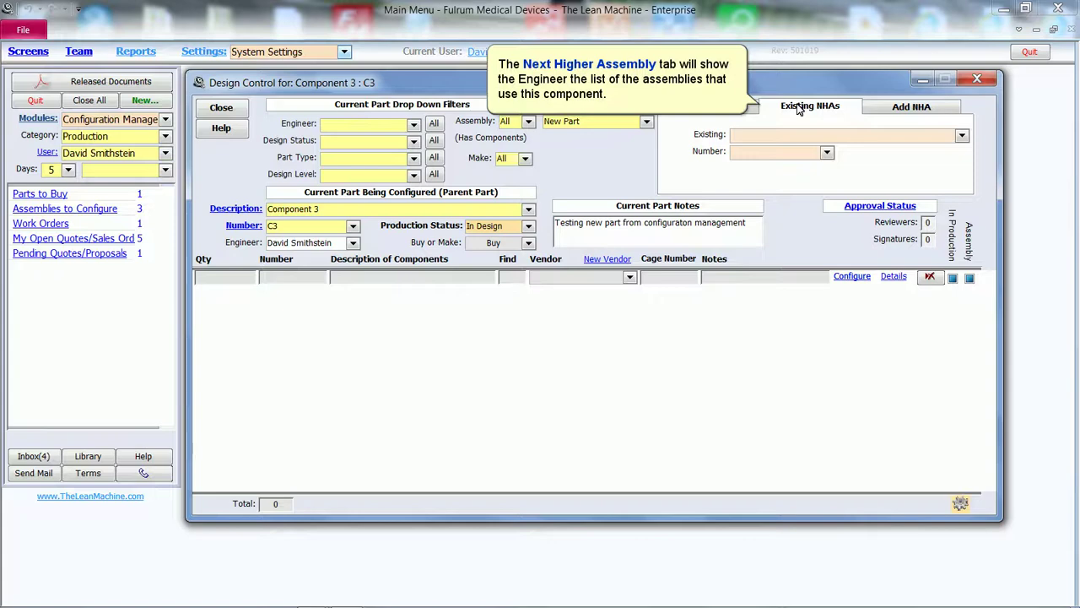
pyautogui.click(962, 135)
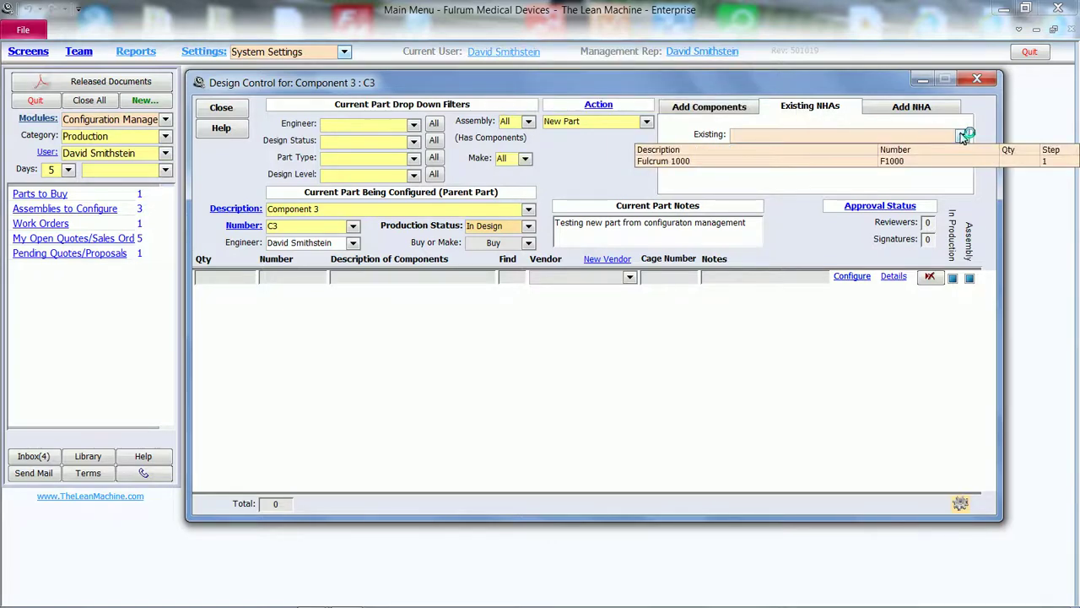
pyautogui.click(950, 160)
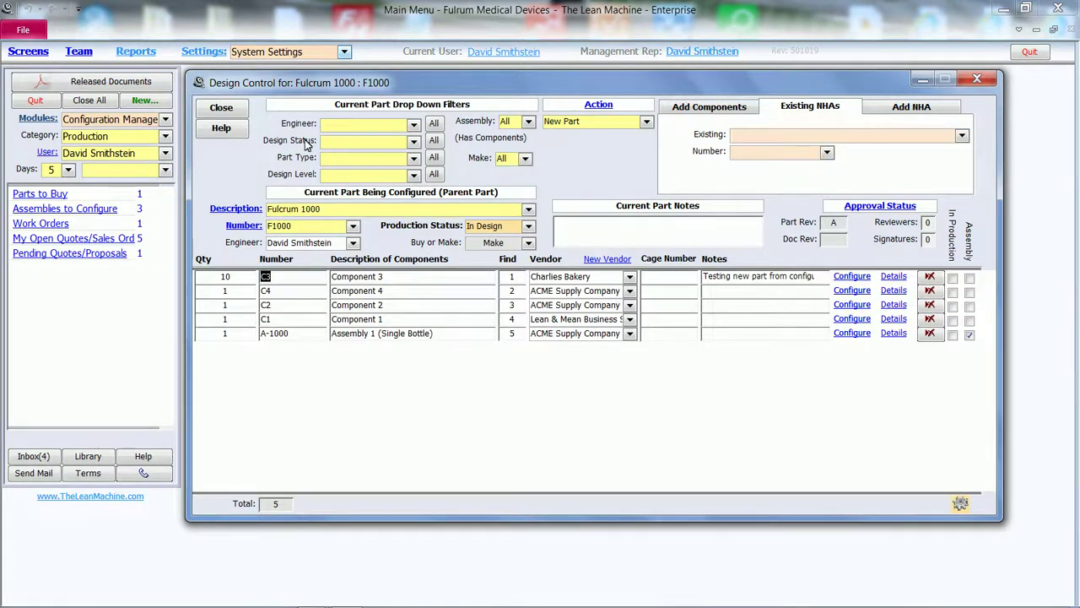
# Close the Fulcrum 1000 Design Control window to reveal the overview's closing note.
pyautogui.click(240, 110)
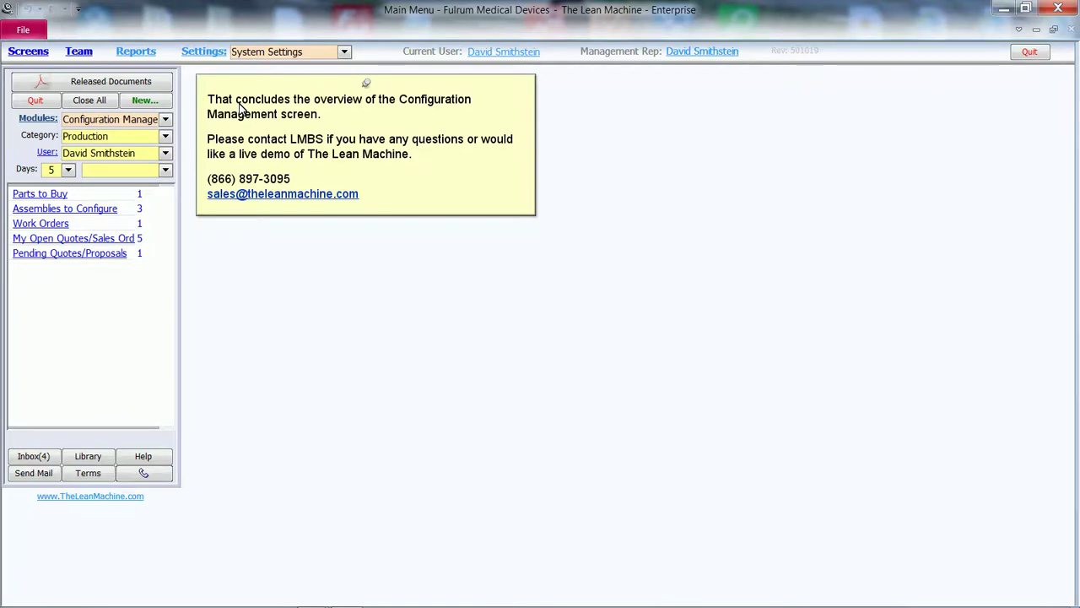